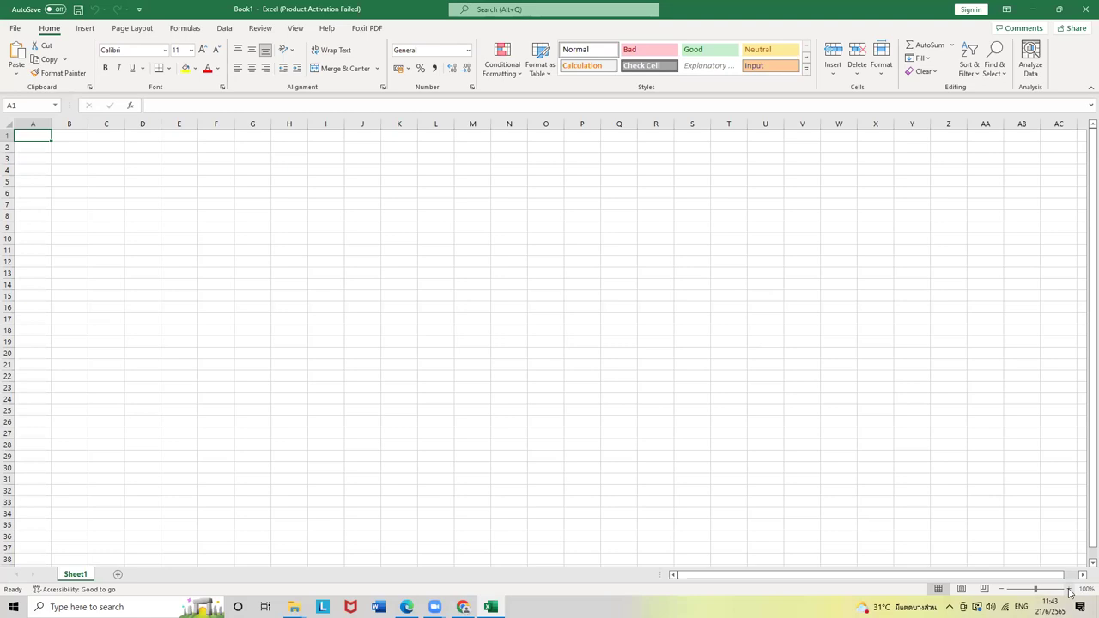
Step: Enlarge the worksheet view to 150%
click(1070, 590)
click(1070, 590)
click(1070, 590)
click(1070, 590)
click(1070, 590)
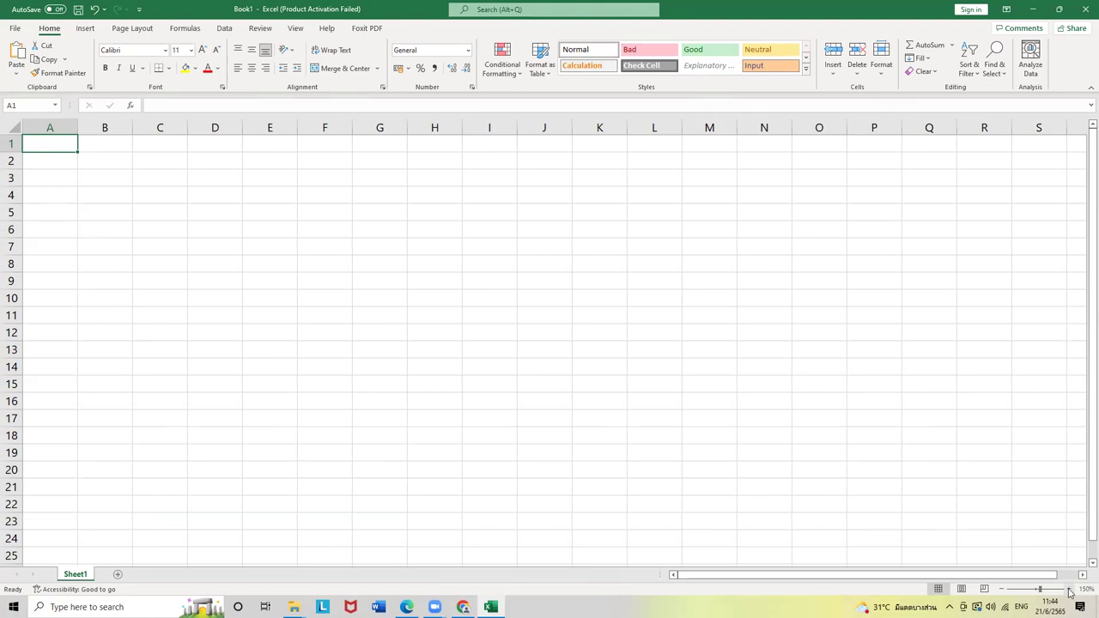
text(2.5)
key(BackSpace)
key(BackSpace)
key(BackSpace)
Step: Enter the column headers "ความเข้มข้น" in A1 and "การดูดกลืนแสง" in B1
key(alt+shift)
text(ความเ)
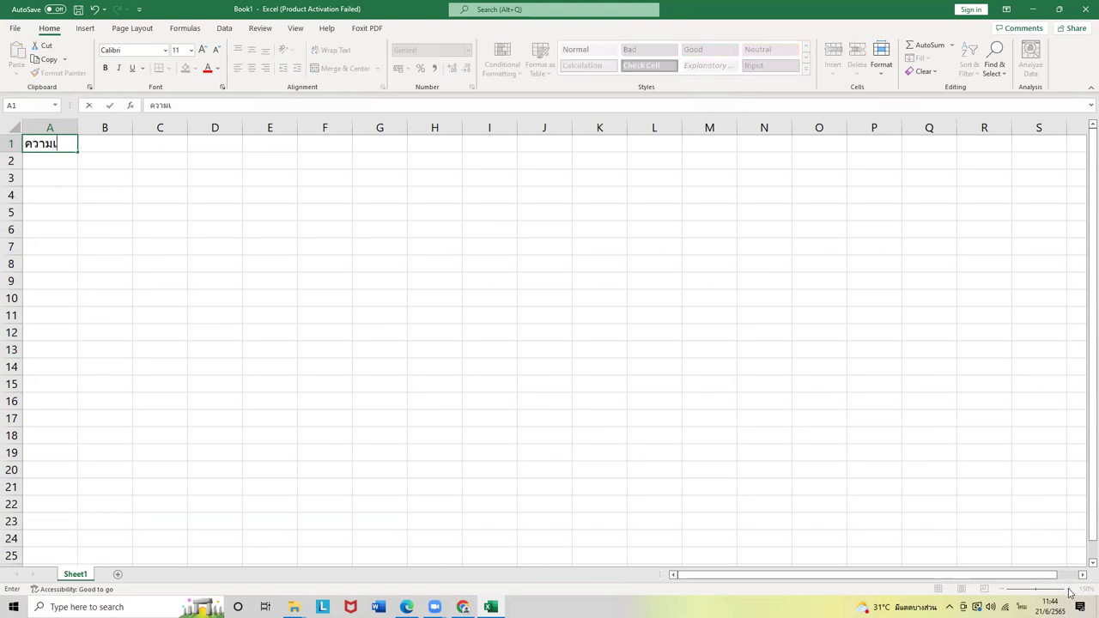
text(ข้มข้น)
key(Tab)
text(การ)
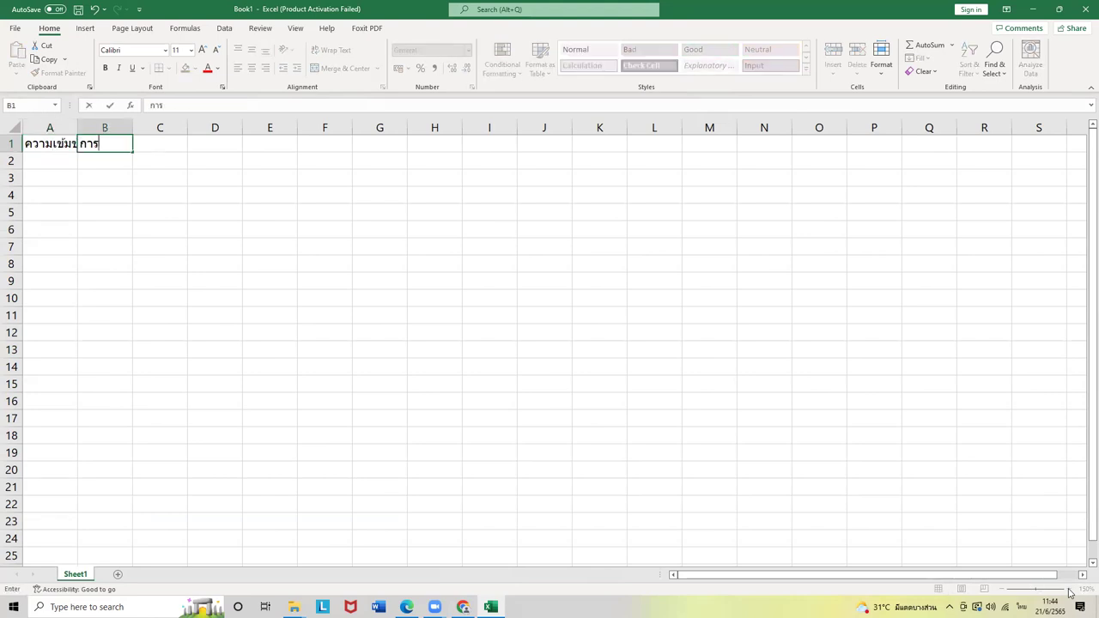
text(ดูดกลืนแสง)
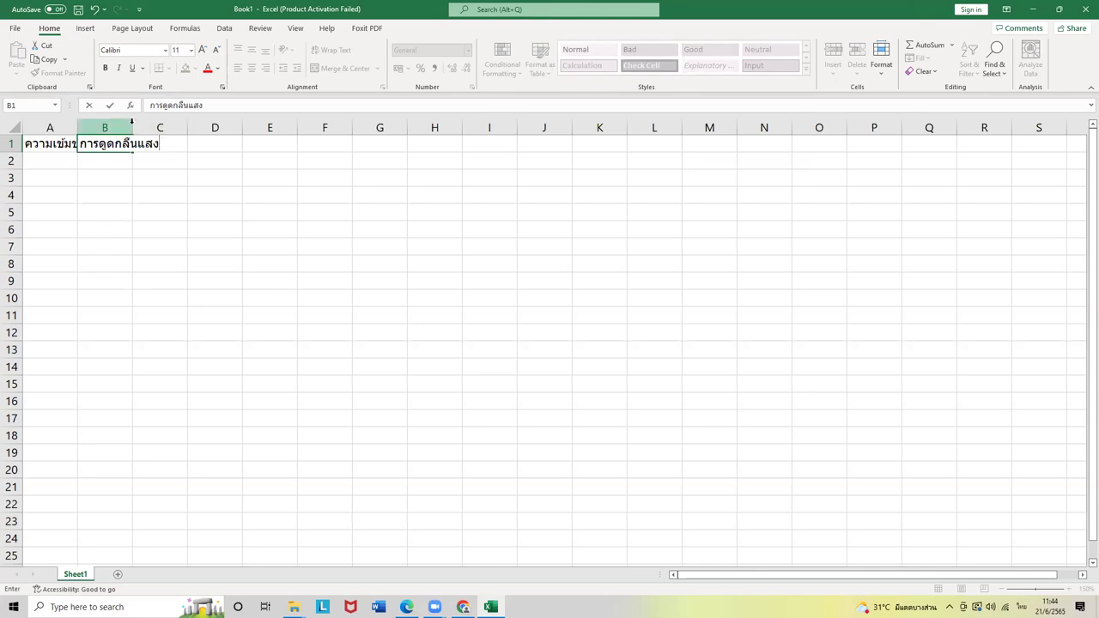
Step: Enter the concentrations 0.0, 0.1, 0.5, 1.0 and 5.0 in cells A2 to A6
click(65, 162)
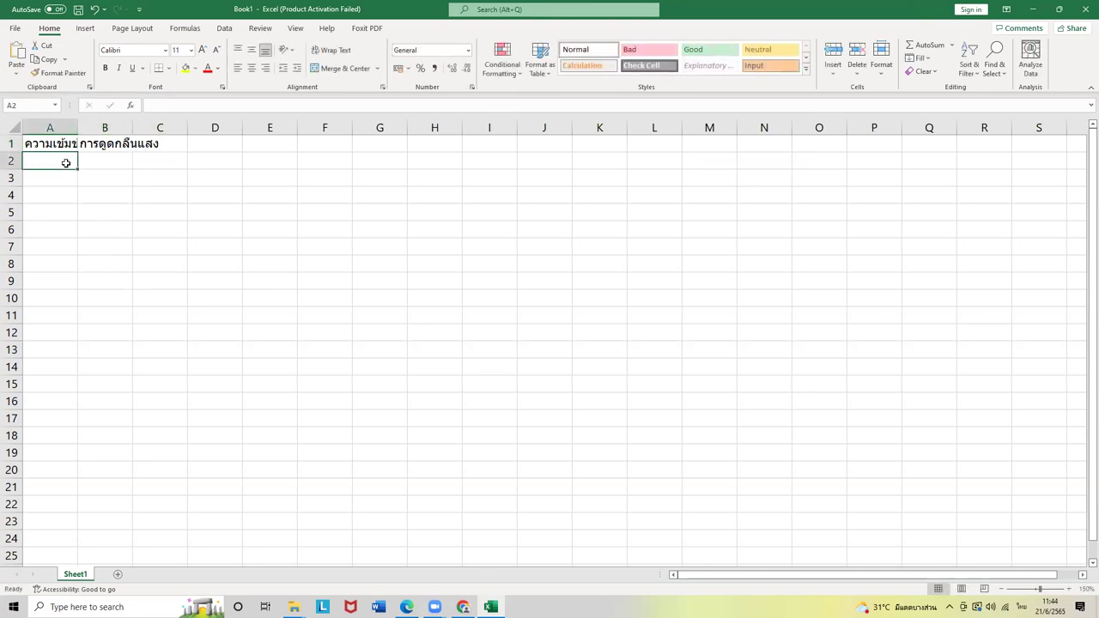
text(0.0)
key(Return)
text(0.1)
key(Return)
text(0.5)
key(Return)
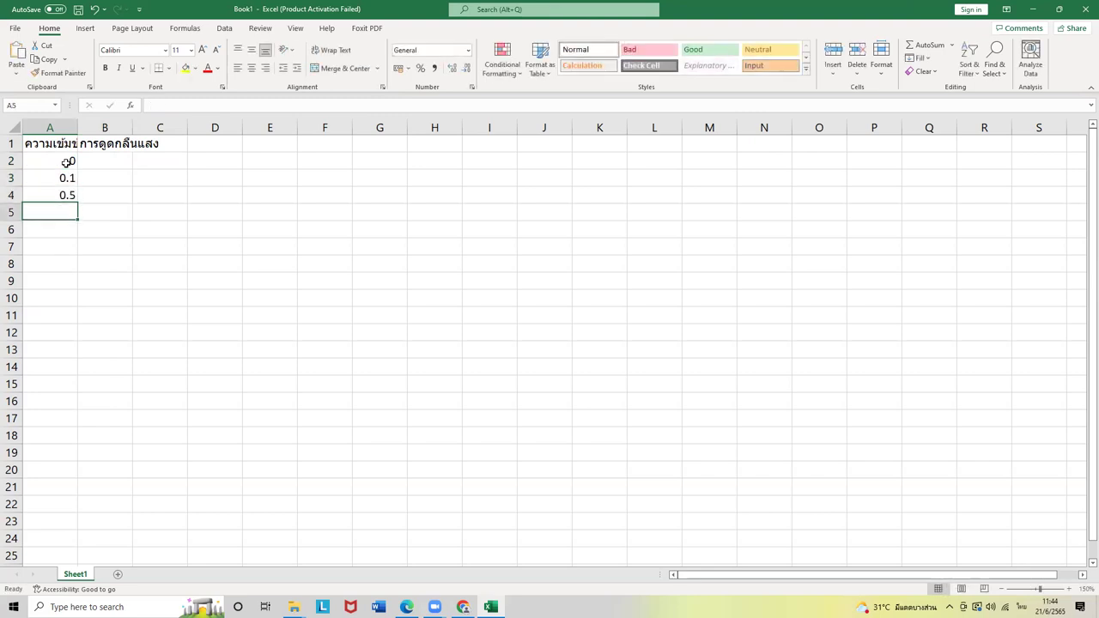
text(1.0)
key(Return)
text(5)
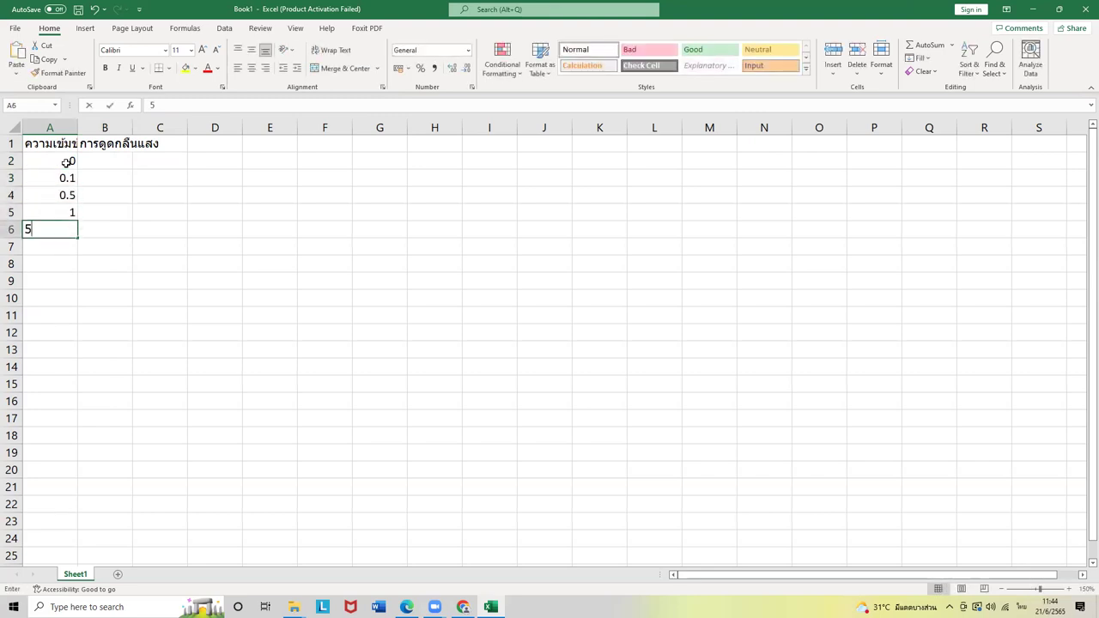
text(.0)
key(Return)
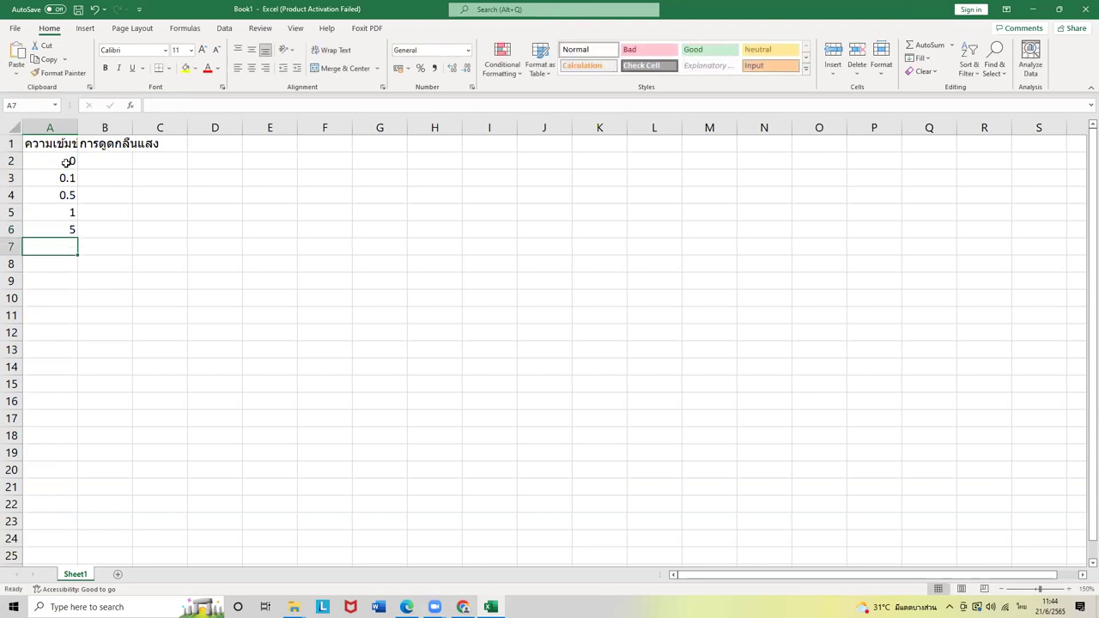
Step: Format the concentration values in A2:A6 to show one decimal place
key(Up)
key(Up)
key(Up)
key(Up)
key(Up)
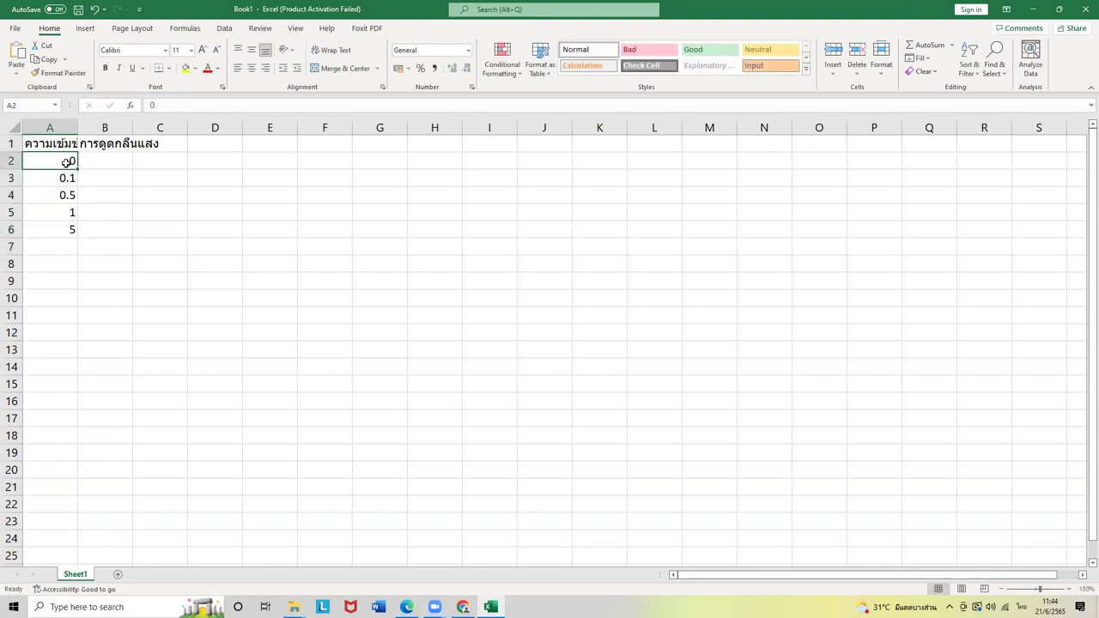
key(shift+Down)
key(shift+Down)
key(shift+Down)
key(shift+Down)
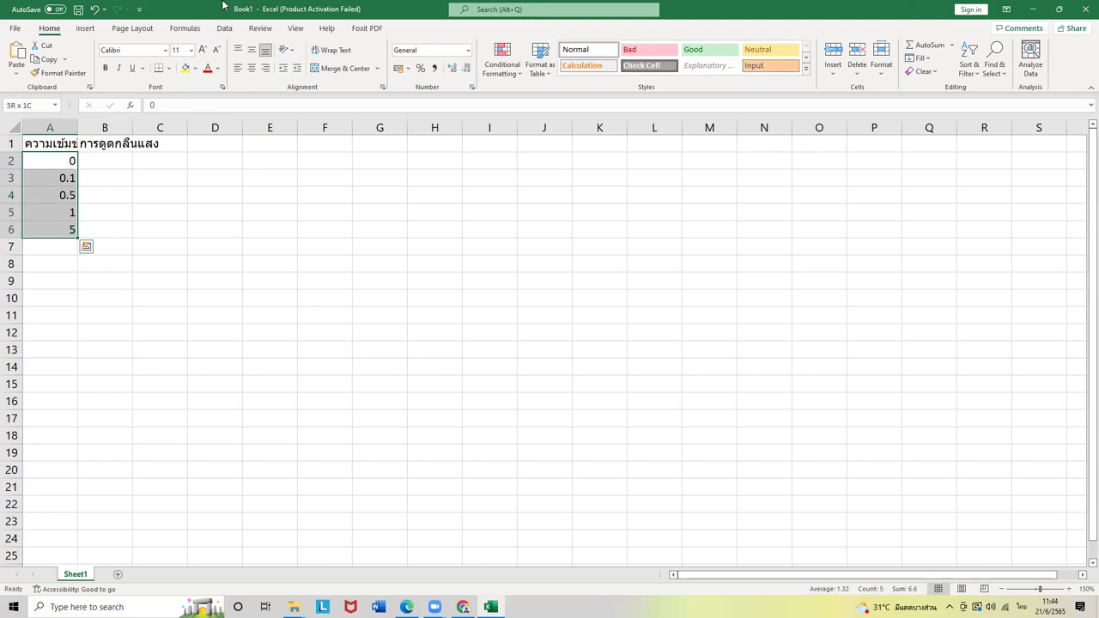
click(454, 68)
Step: Enter the absorbance values 0.69, 0.64, 0.48, 0.21 and 0.13 in cells B2 to B6
click(110, 165)
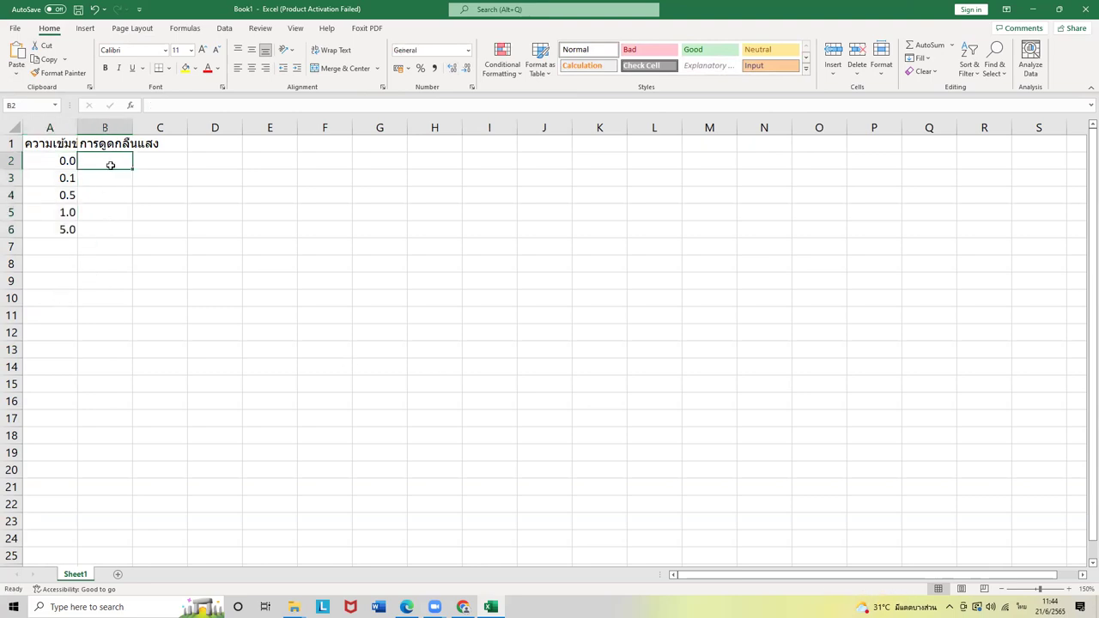
text(0.69)
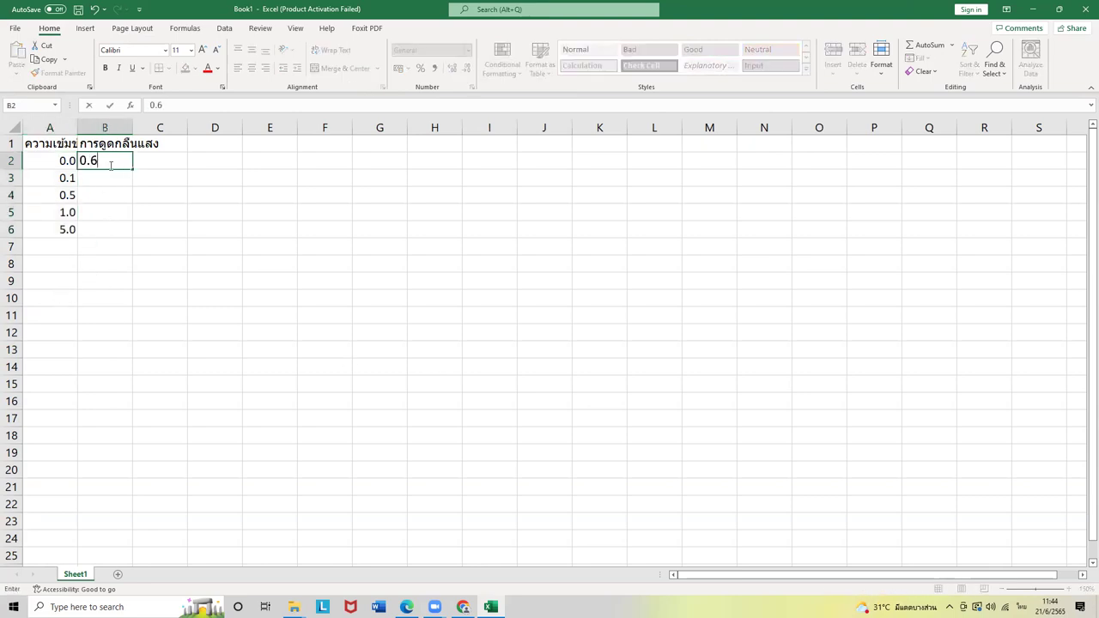
key(Return)
text(0.64)
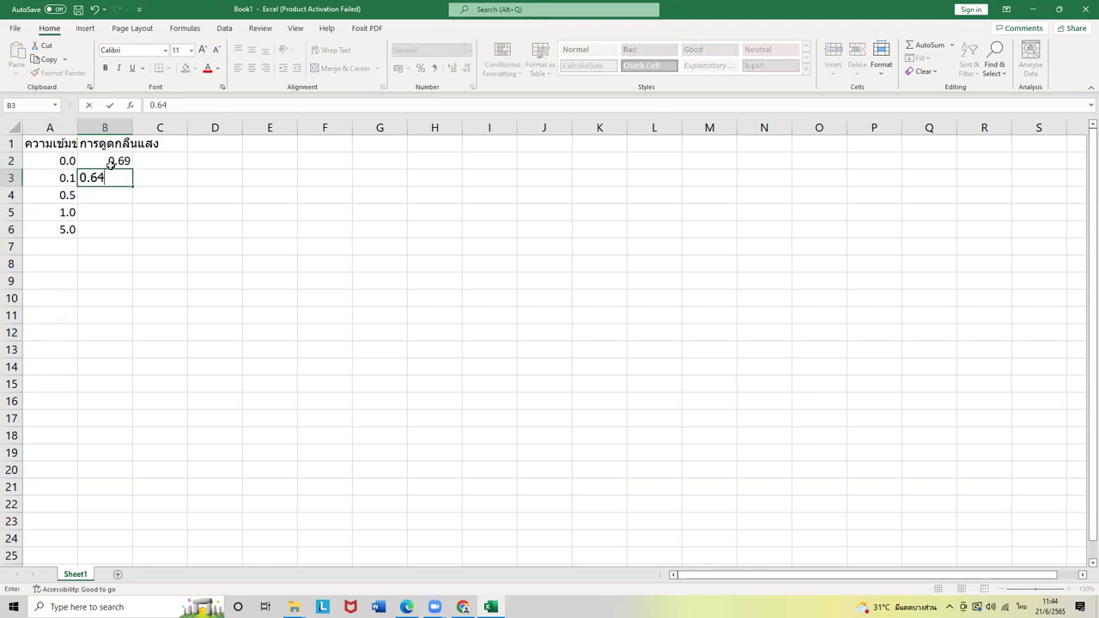
key(Return)
text(0.48)
key(Return)
text(0.21)
key(Return)
text(0.13)
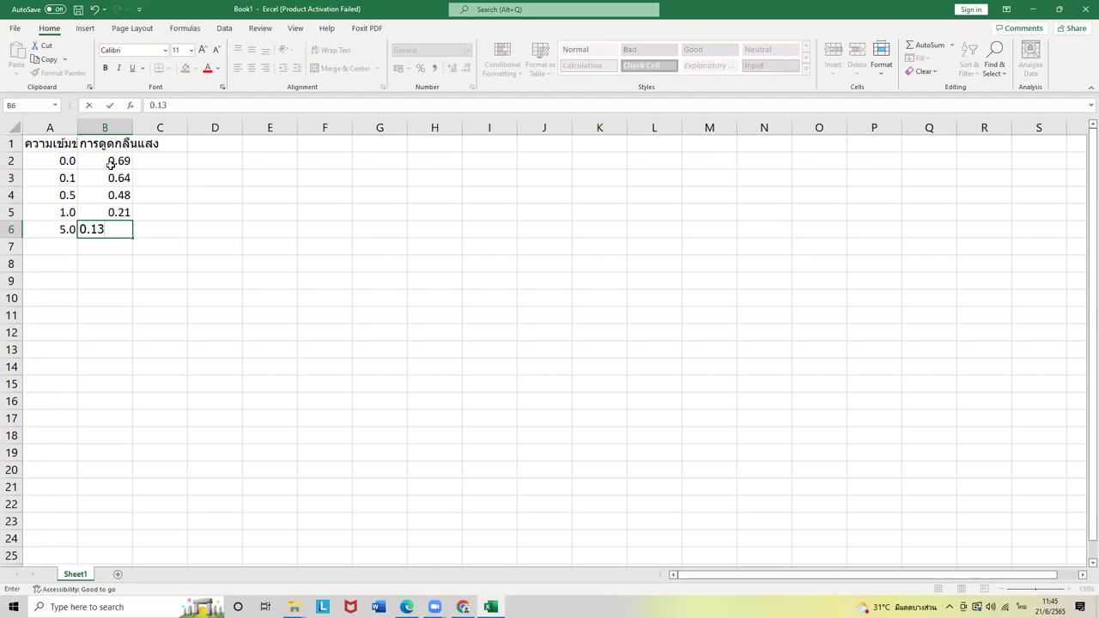
key(Return)
Step: Insert a scatter chart with straight lines and markers from A1:B6 and move it slightly up the sheet
drag(54, 143, 112, 230)
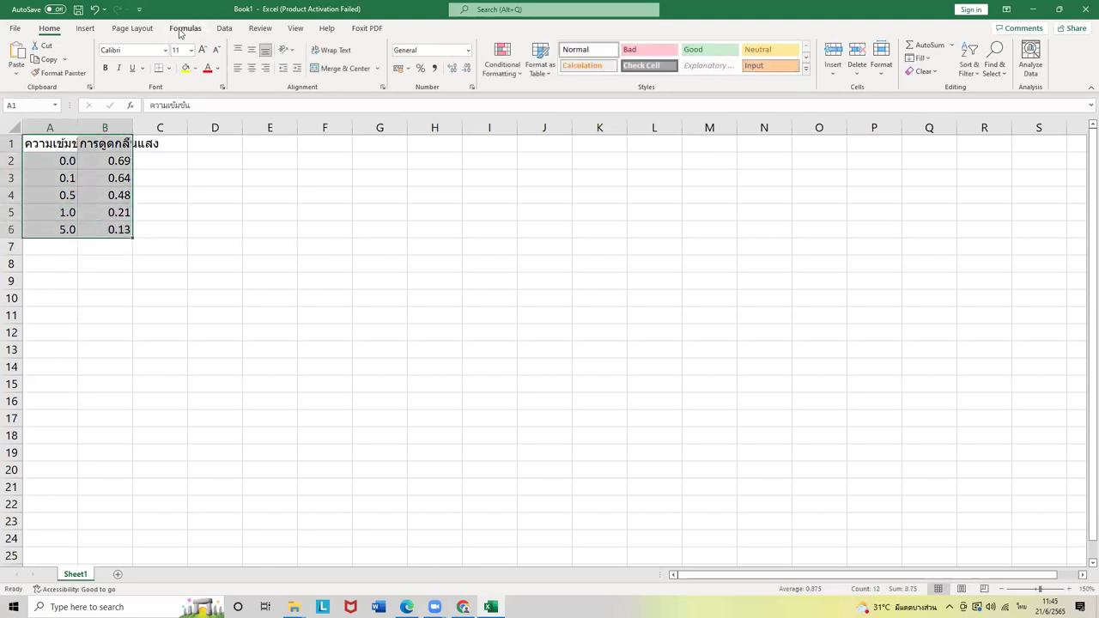
click(86, 28)
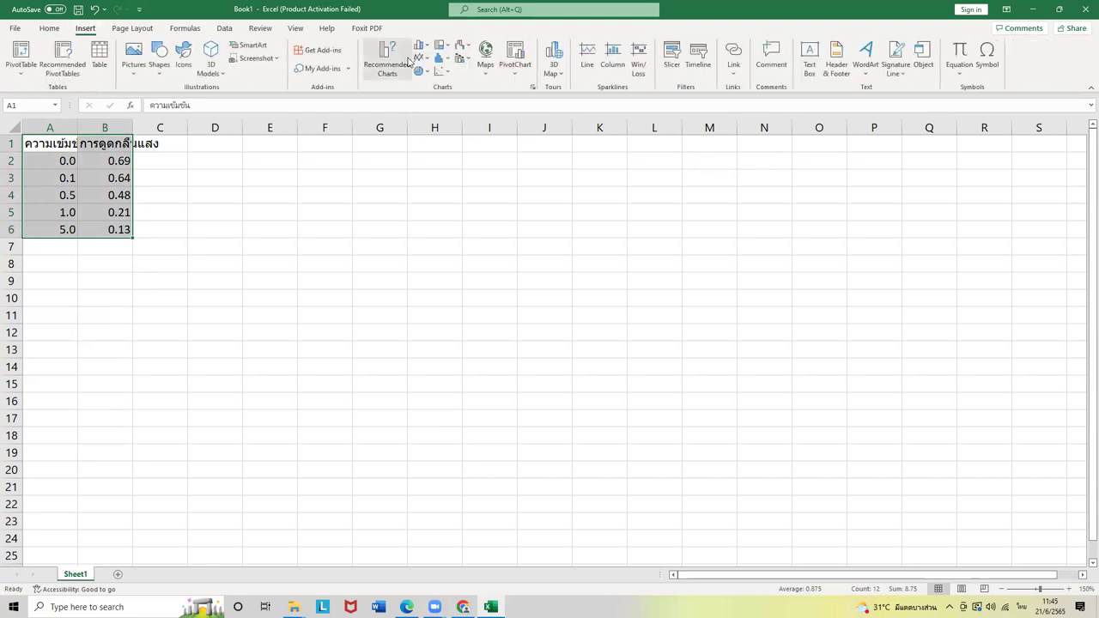
click(405, 69)
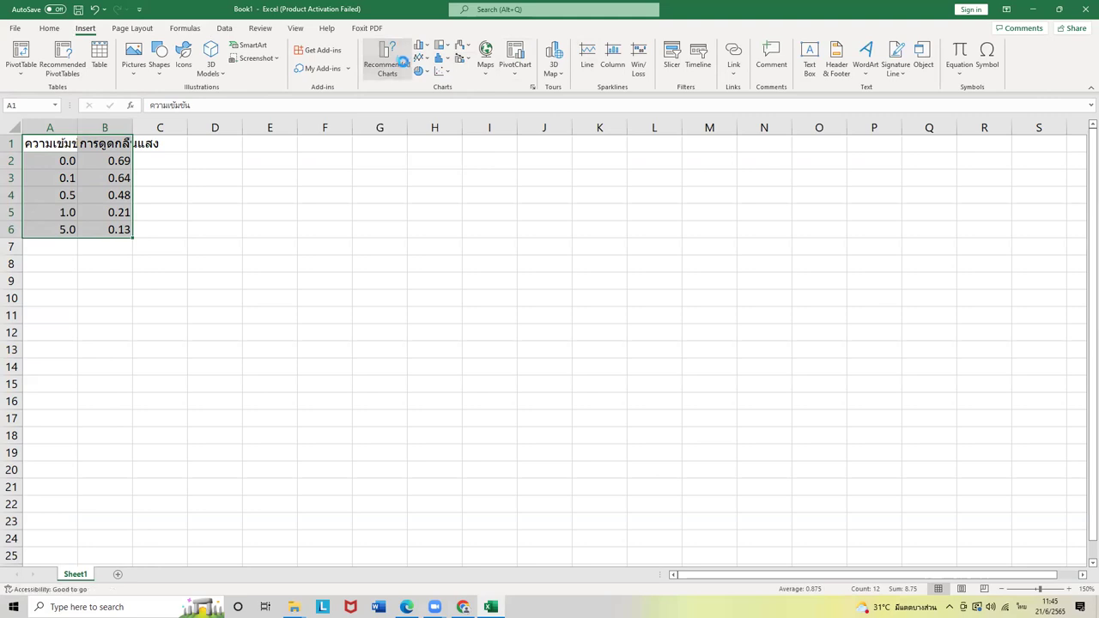
click(447, 258)
click(445, 199)
click(657, 456)
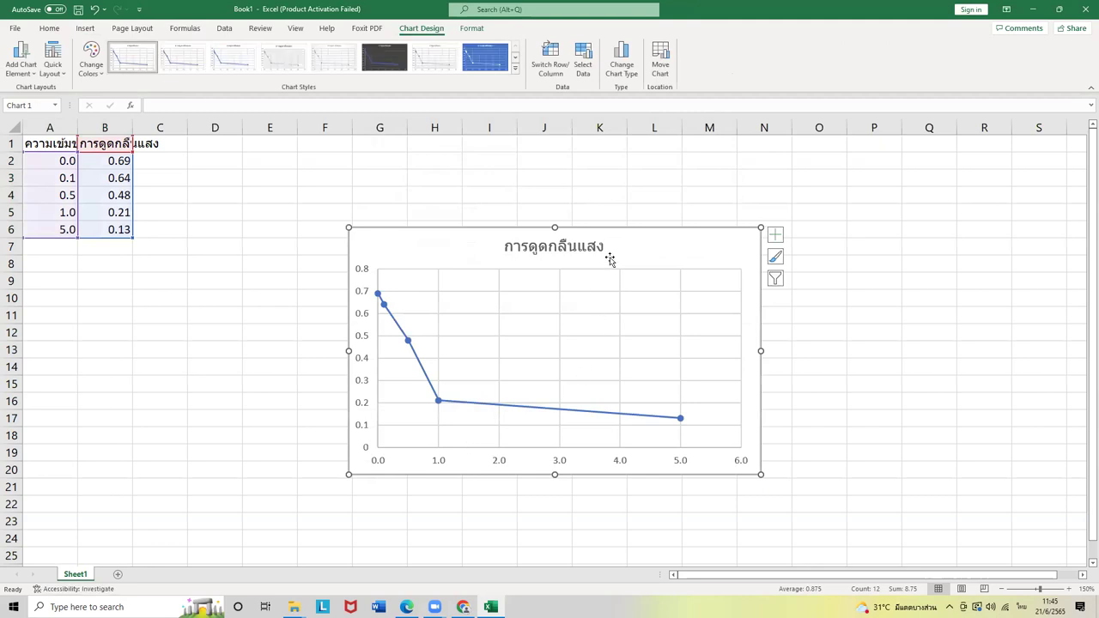
drag(613, 244, 604, 184)
click(497, 474)
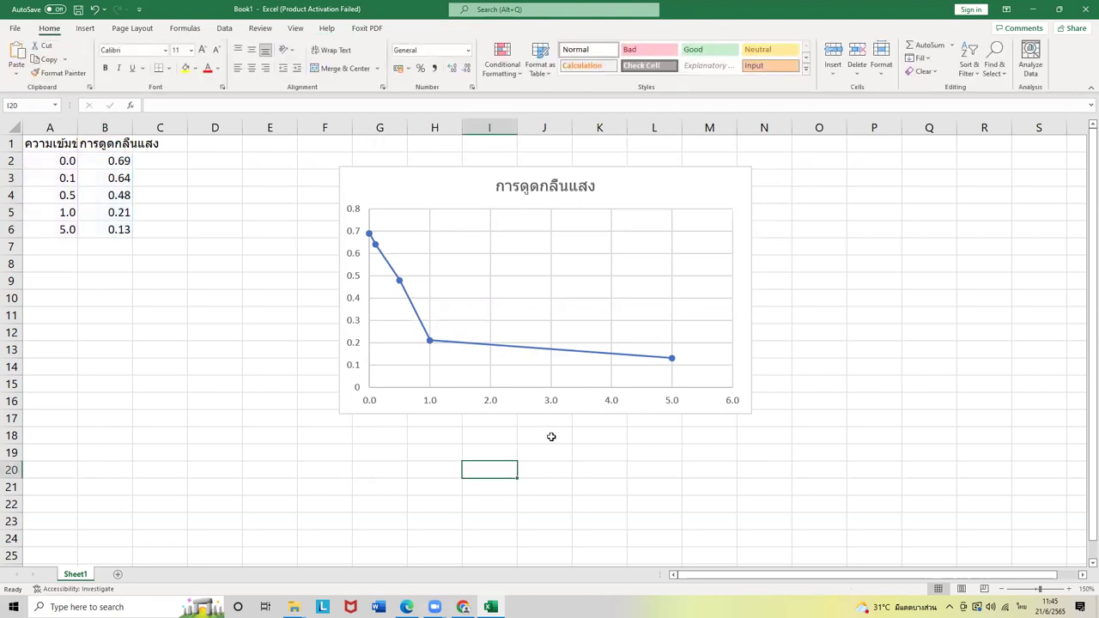
Step: Add axis titles to the scatter chart
click(597, 403)
click(561, 189)
click(637, 192)
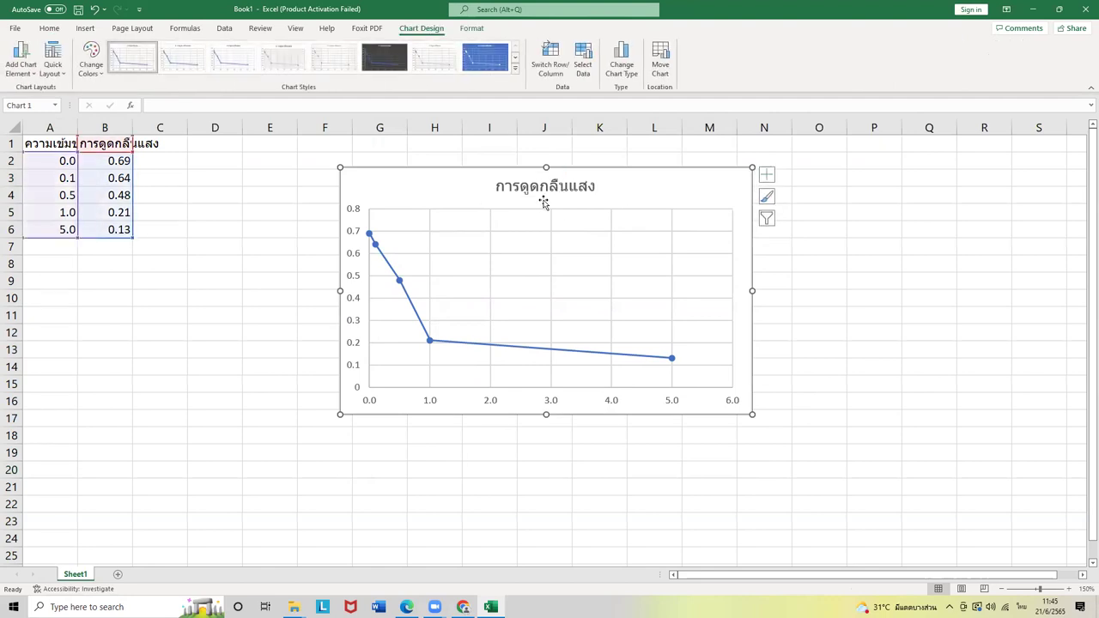
click(766, 176)
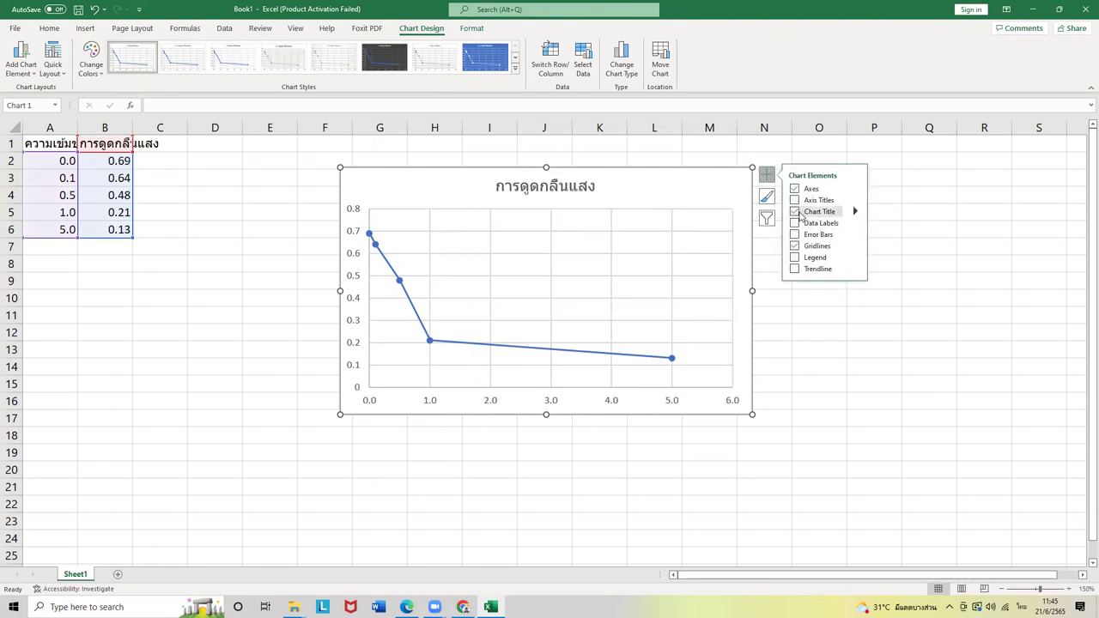
click(795, 200)
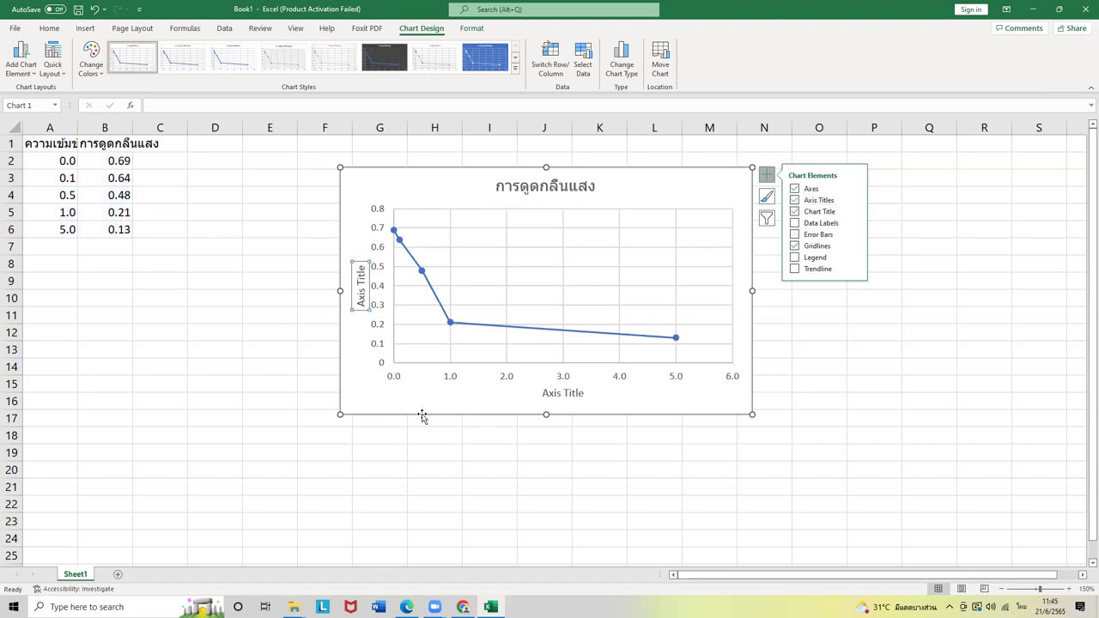
Step: Title the chart's horizontal axis "การดูดกลืนแสงที่ 260 นาโนเมตร"
click(570, 395)
double_click(570, 395)
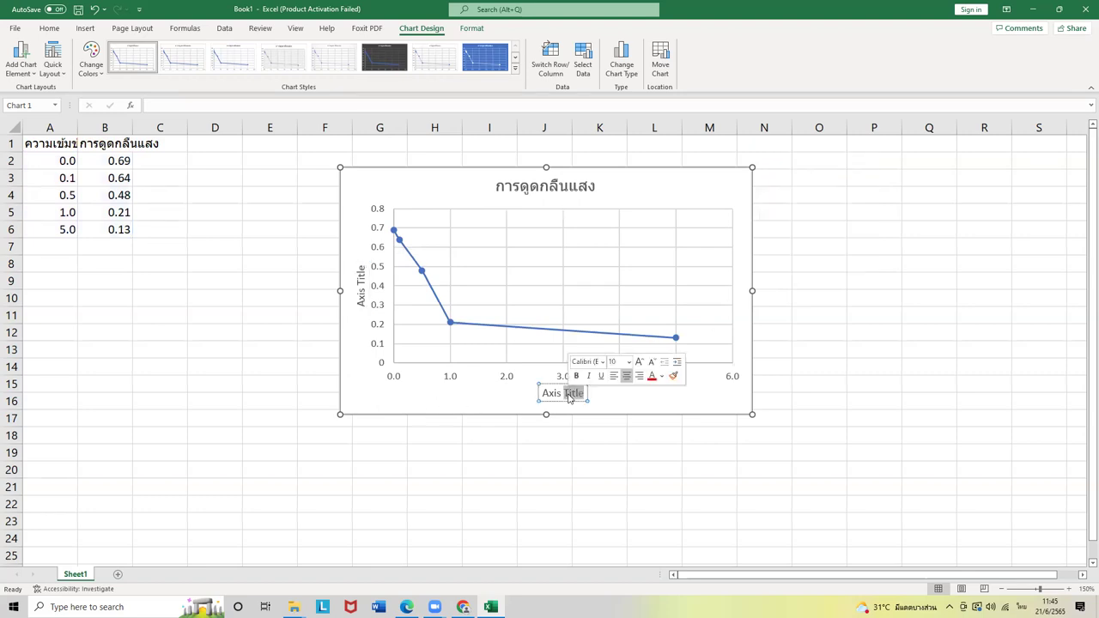
key(BackSpace)
key(BackSpace)
key(BackSpace)
key(BackSpace)
key(BackSpace)
key(BackSpace)
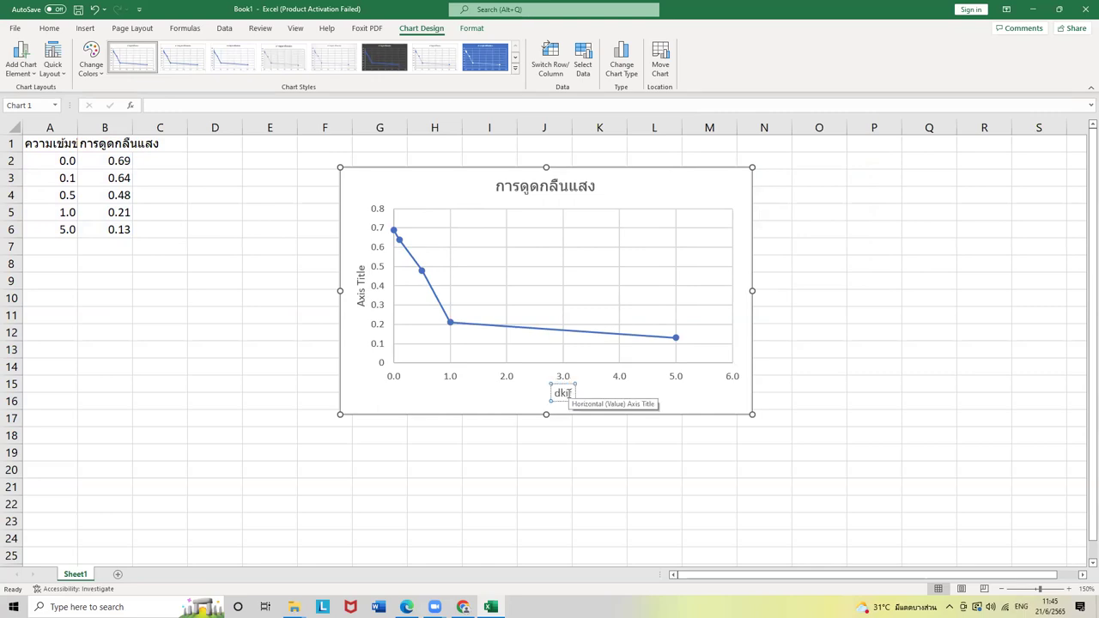
text(การดูดกลืนแสงที่ 260 นาโนเมตร)
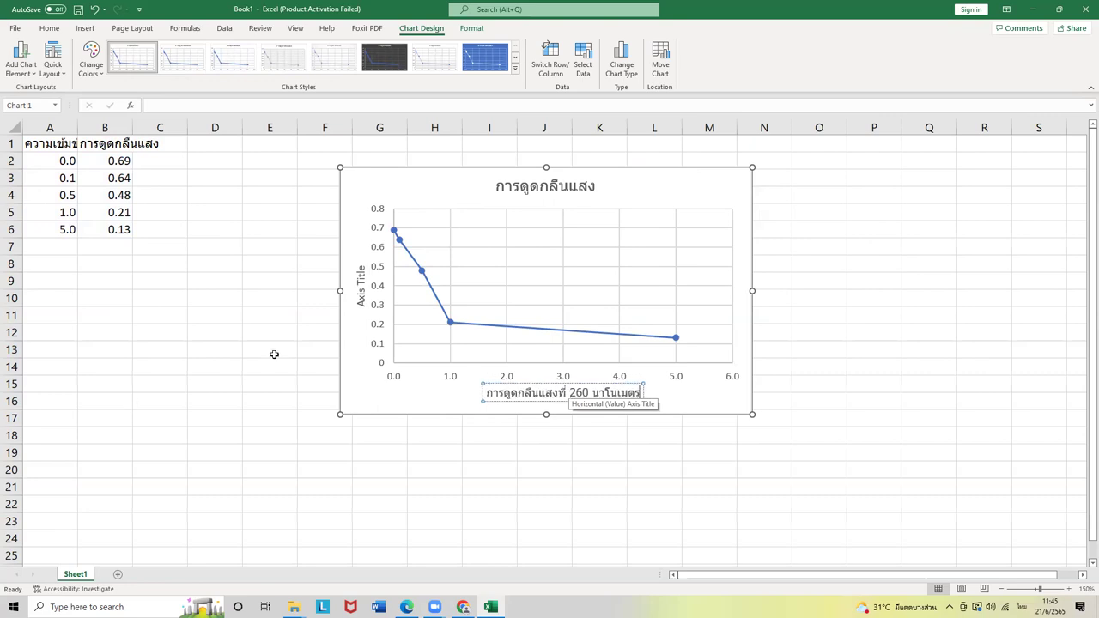
Step: Title the chart's vertical axis "การดูดกลืนแสงที่ 260 นาโนเมตร"
click(360, 279)
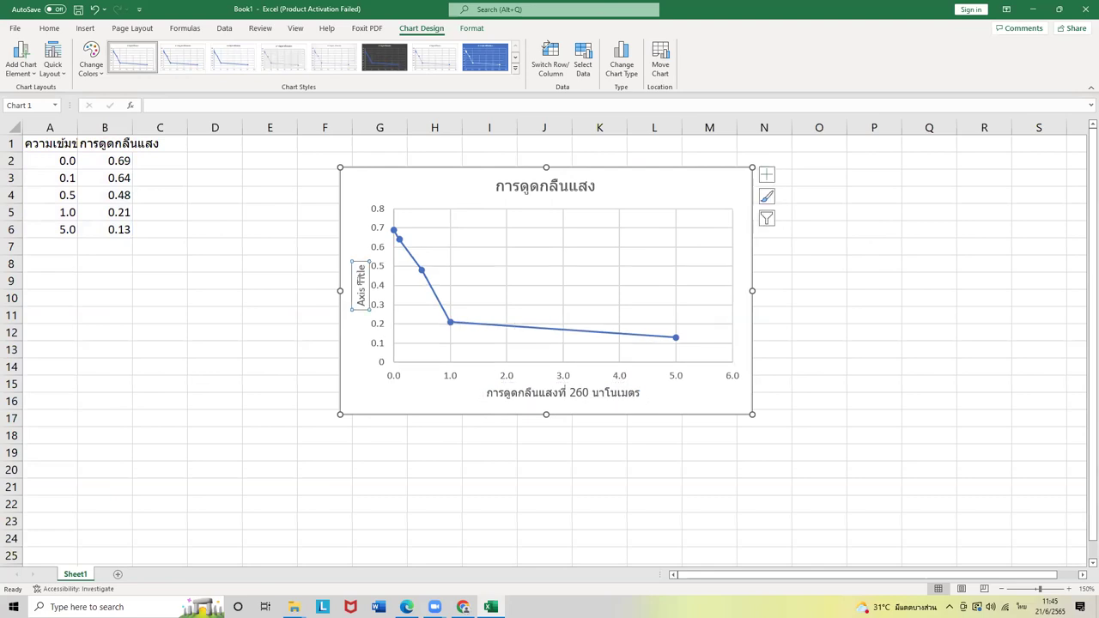
double_click(361, 277)
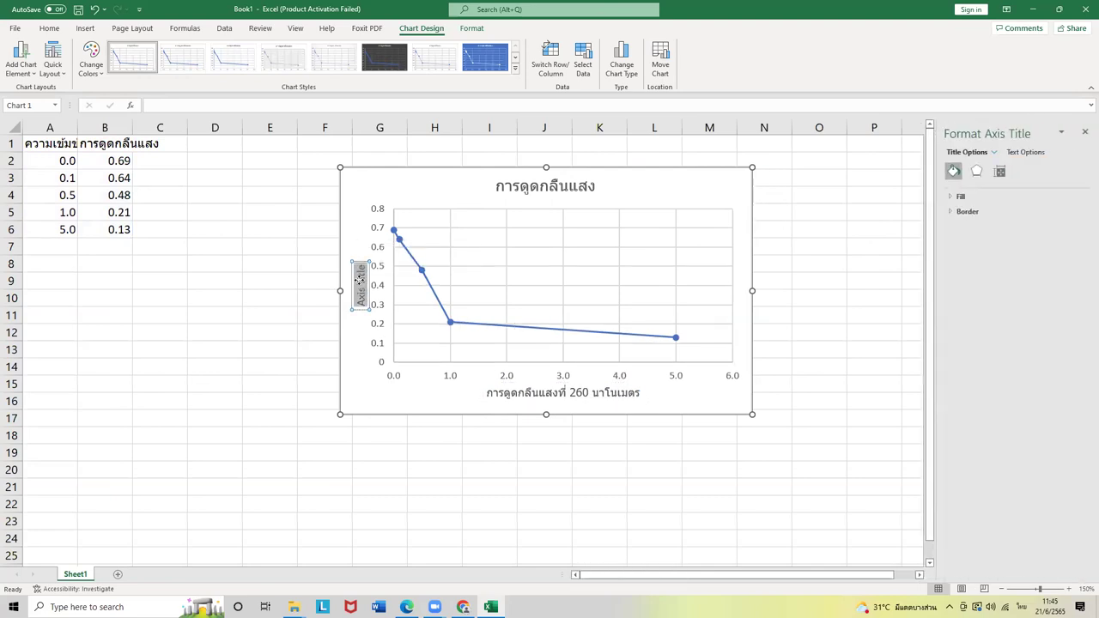
text(ควา)
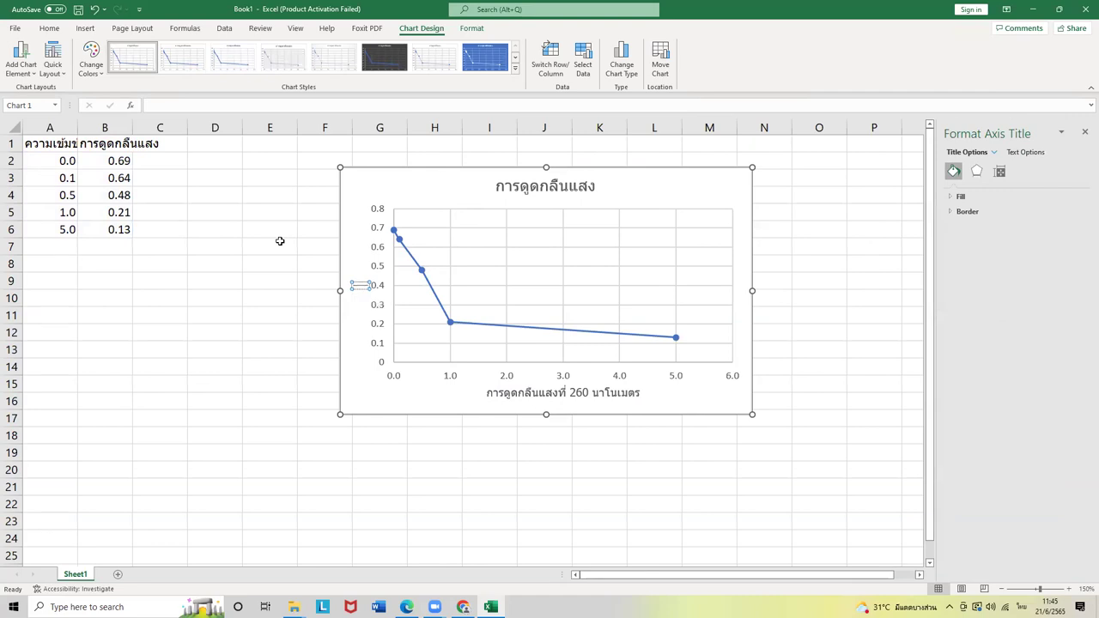
text(ดูดกลืนแสงที่ 260)
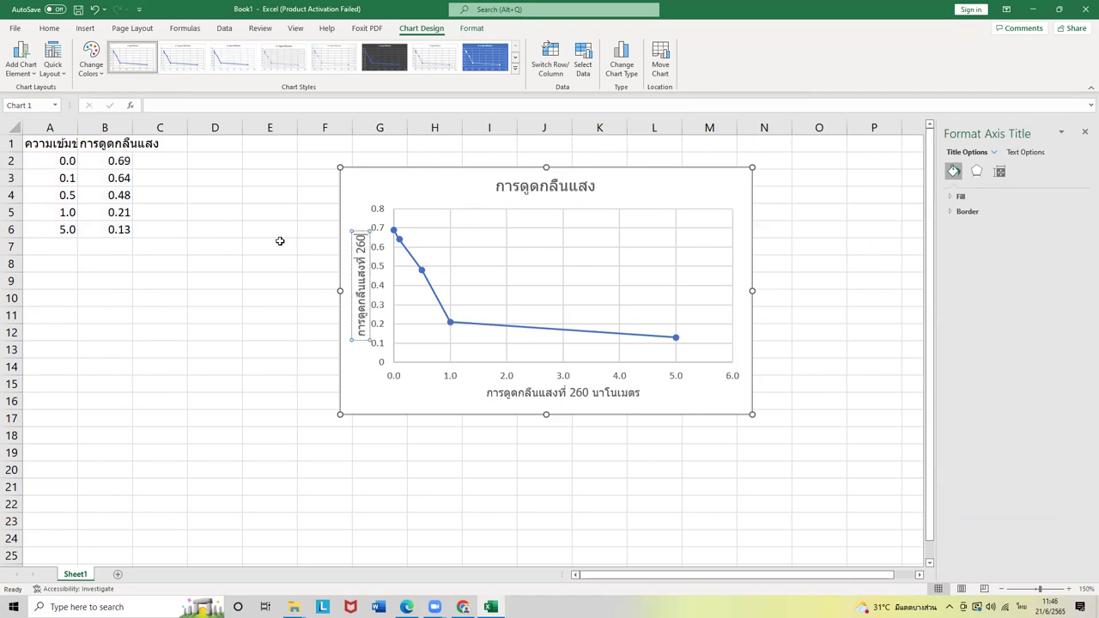
text( นาโนเมตร)
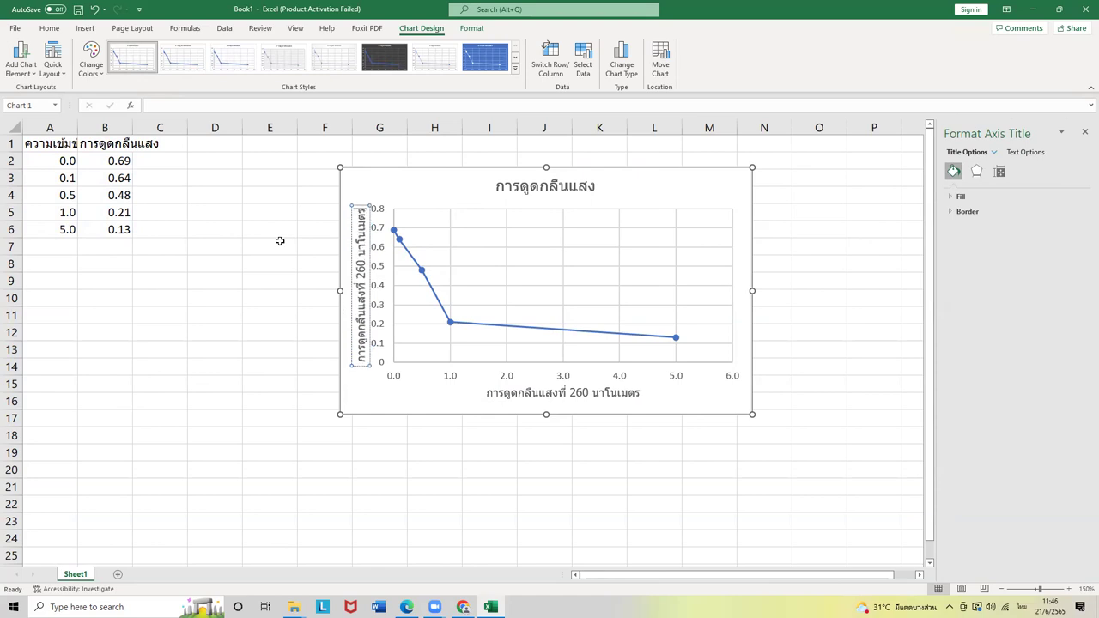
Step: Replace the horizontal axis title with "ความเข้มข้นของสาร A (นาโนโมลาร์)"
click(492, 397)
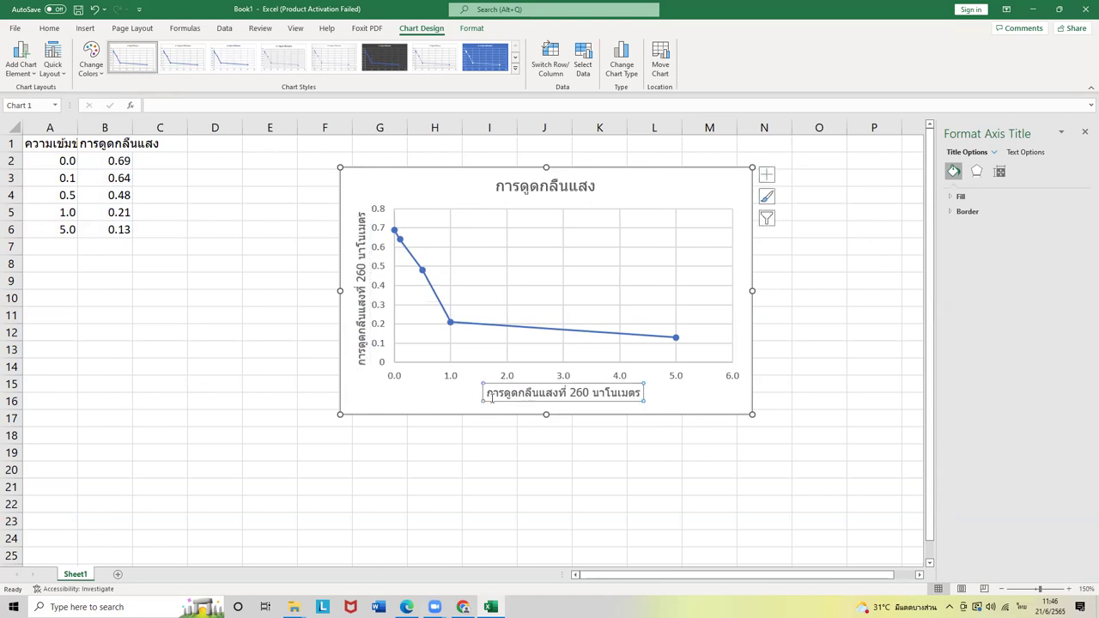
triple_click(491, 394)
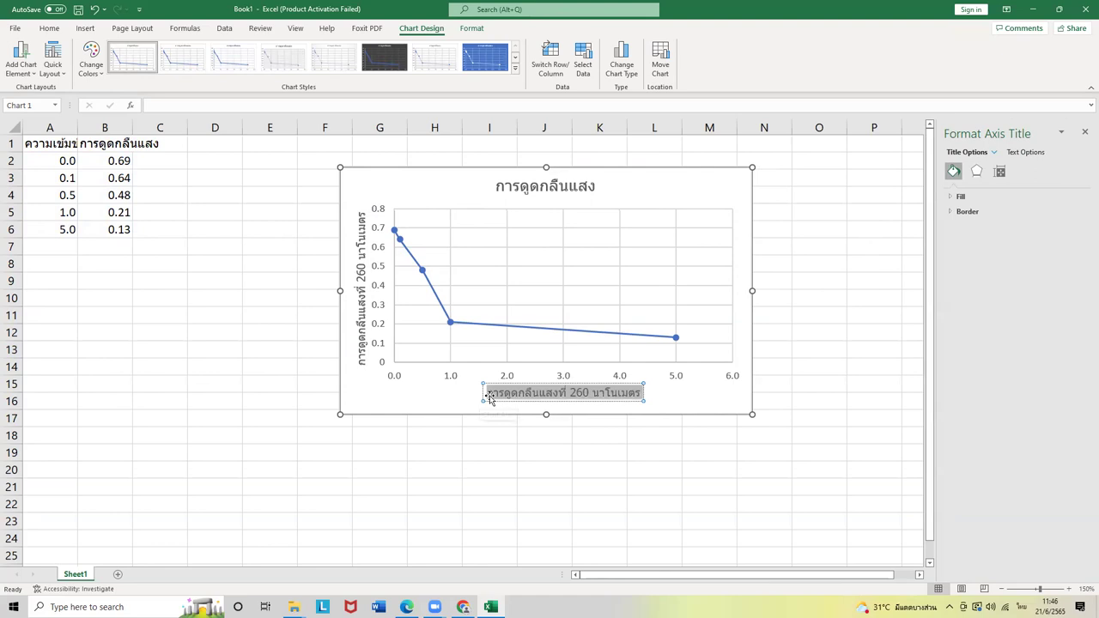
text(ความเข้มข้นขอ)
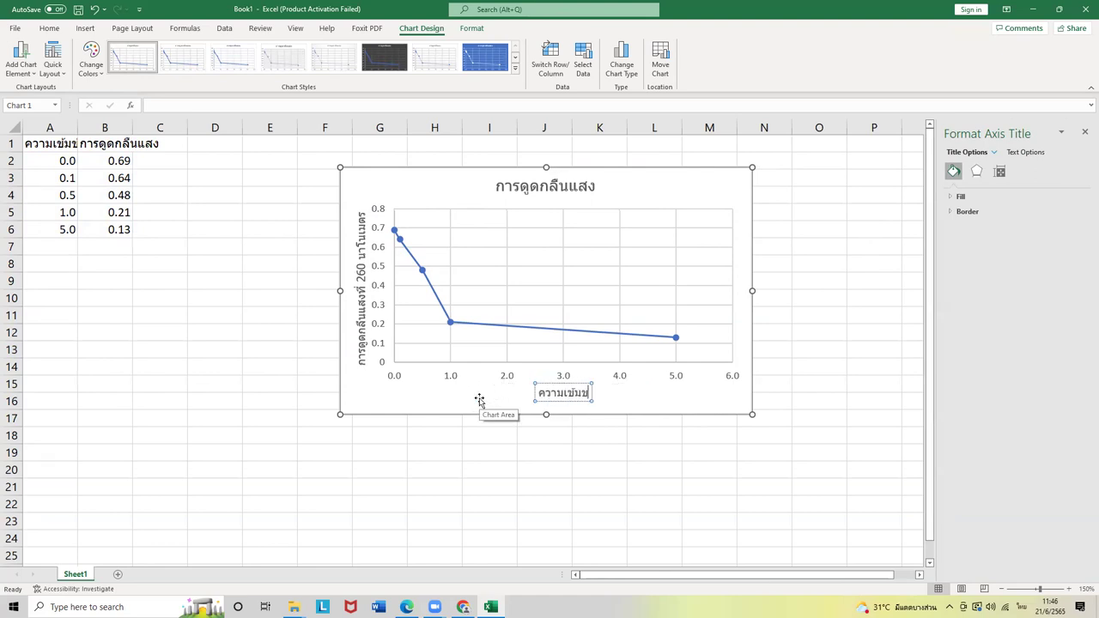
text(งสาร)
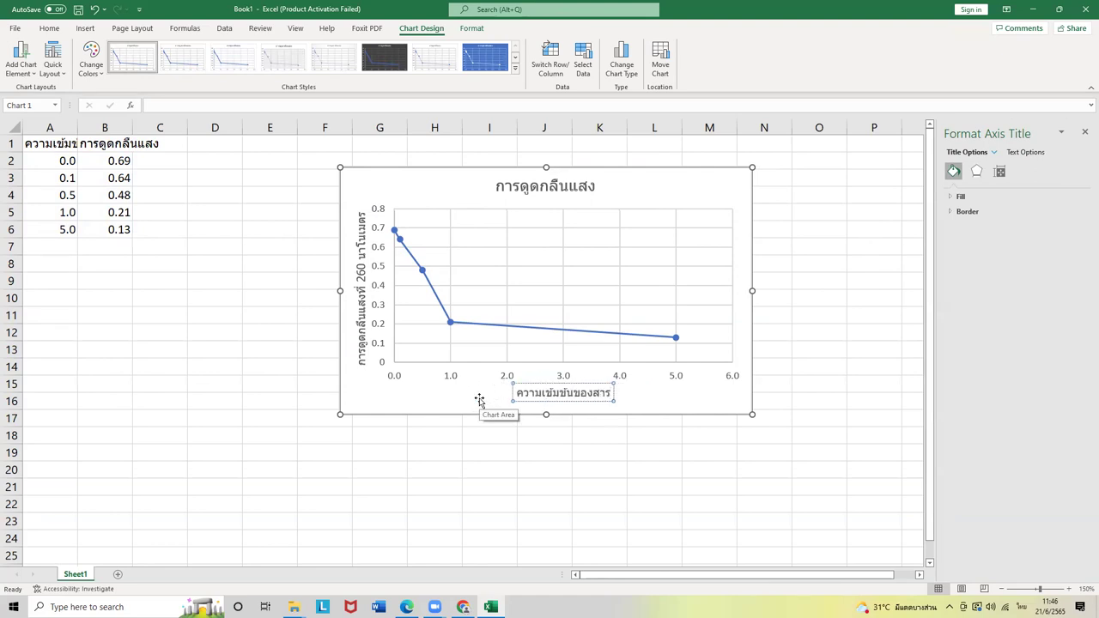
text( A (นาโนโมลาร์))
Step: Replace the chart title with "ความสัมพันธ์ระหว่างการเติมสาร A ที่ความเข้มข้นต่างๆ กับปริมาณ DNA ที่วัดได้"
click(539, 191)
triple_click(540, 192)
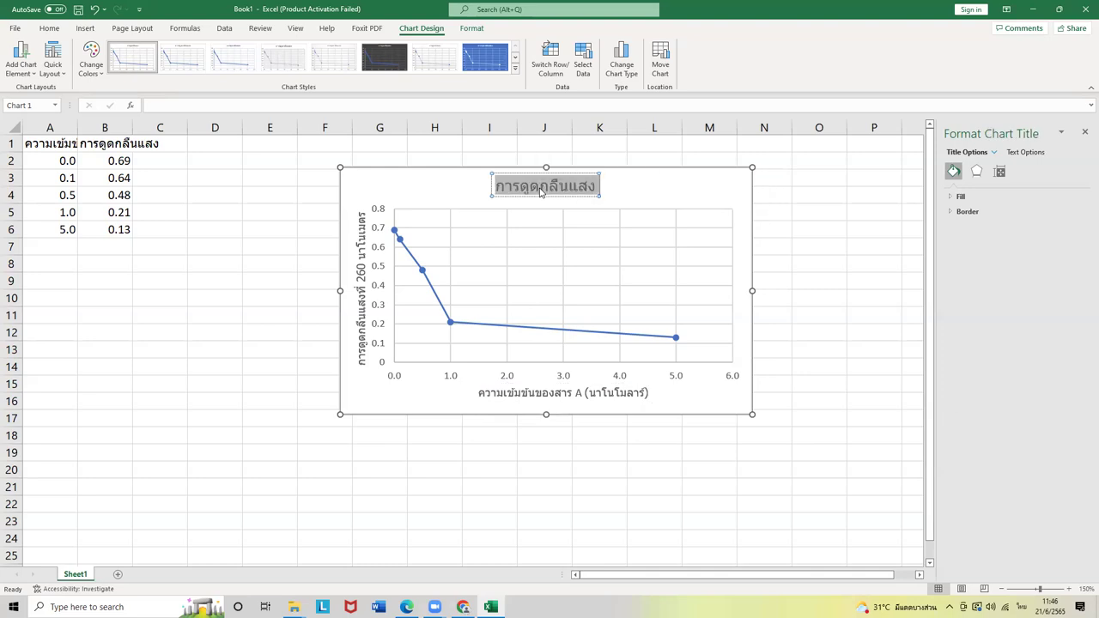
text(ความสัมพั)
text(นธ์ระห)
text(รเติมสาร A m)
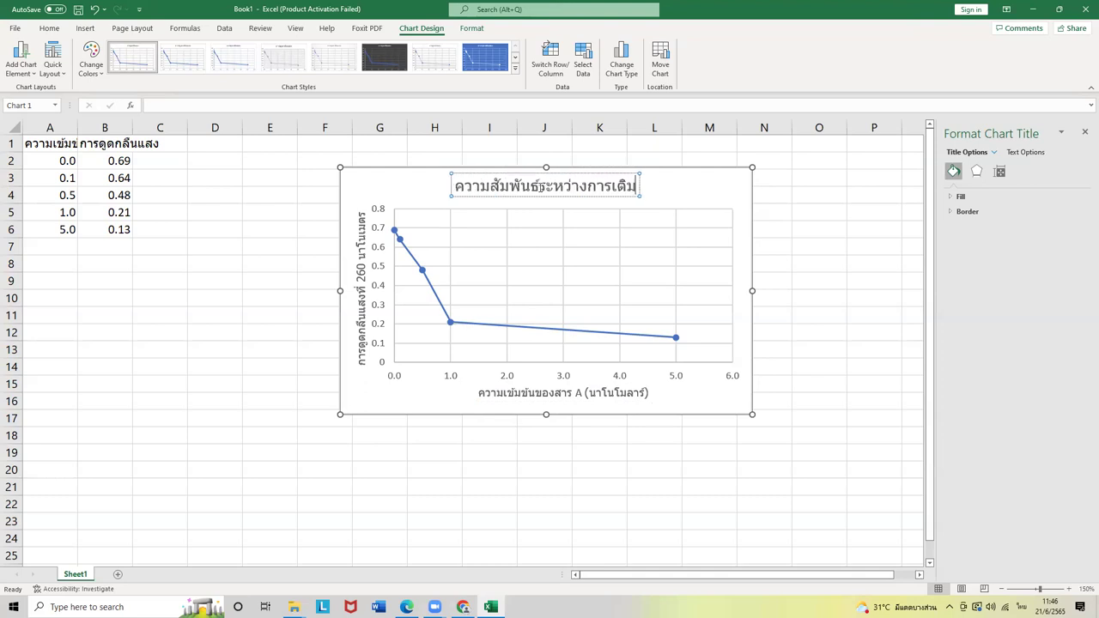
key(BackSpace)
key(grave)
text(muj8)
key(BackSpace)
key(BackSpace)
key(BackSpace)
key(BackSpace)
key(grave)
text(ที่ความเข้)
text(มข้นต่ำ)
text(งๆ กับปริมาณ )
text(DNA)
key(grave)
text(ที่วัดได้)
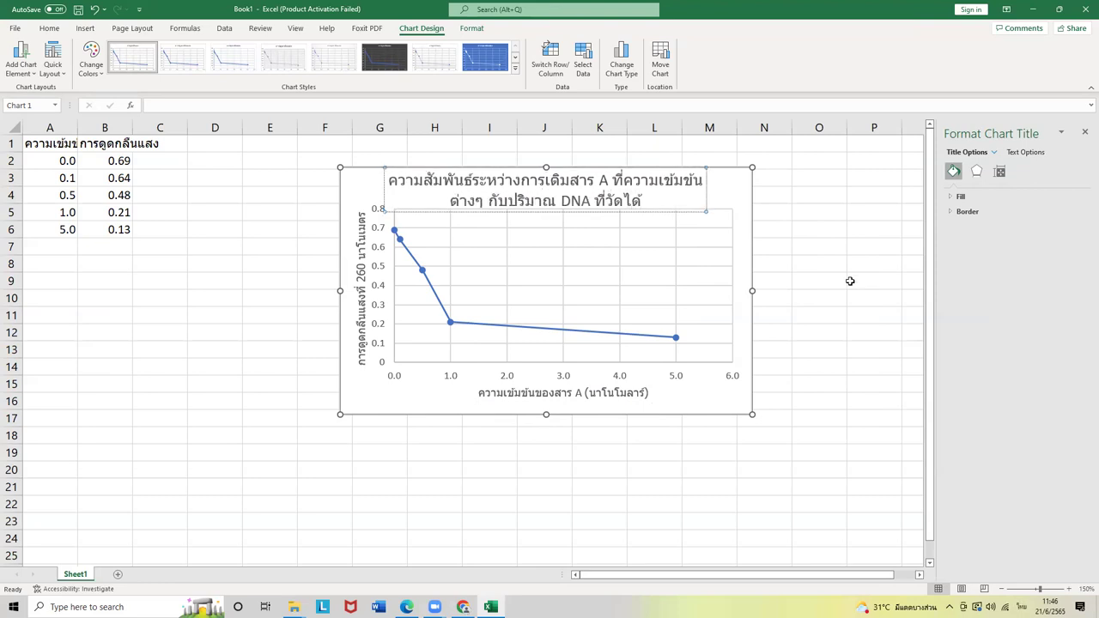
click(850, 280)
Step: Delete the horizontal and vertical major gridlines from the scatter chart and deselect the chart
click(701, 245)
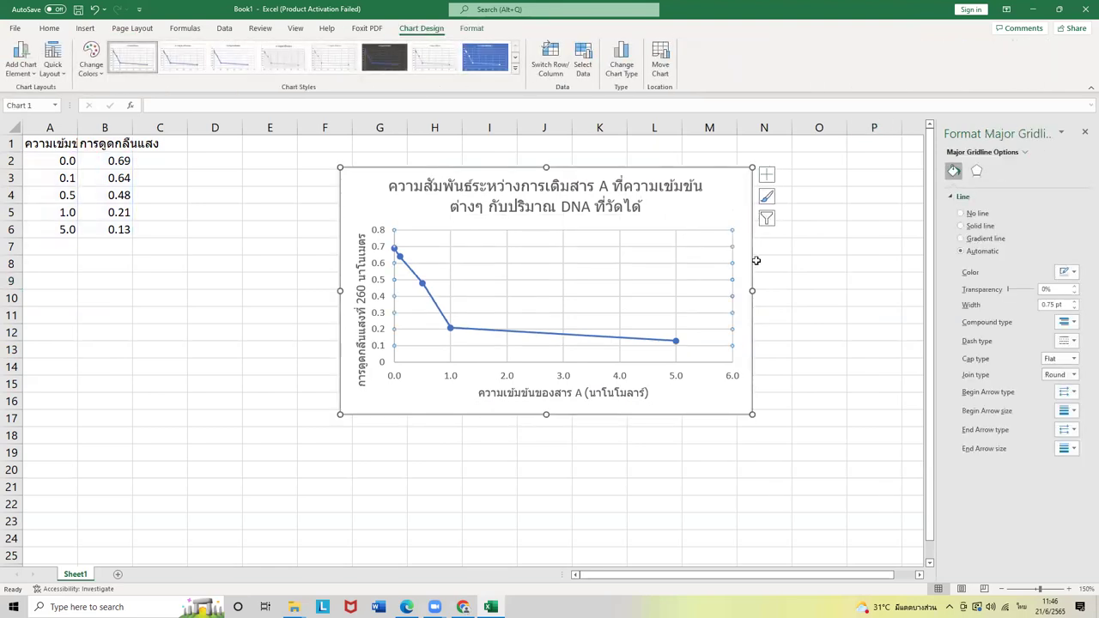
click(699, 215)
click(678, 241)
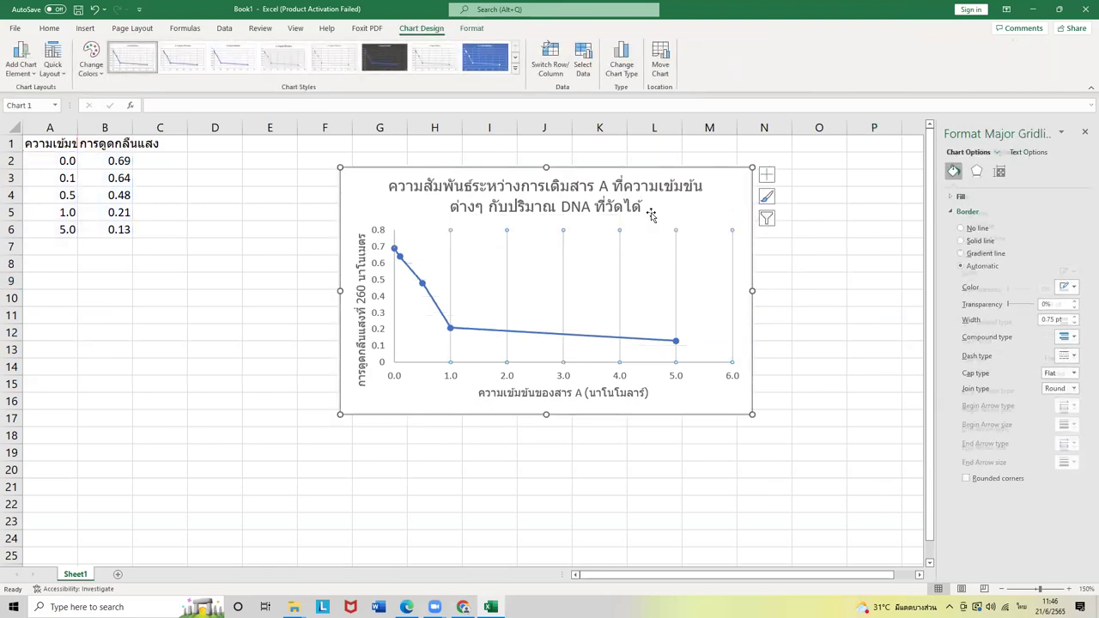
click(650, 213)
click(237, 327)
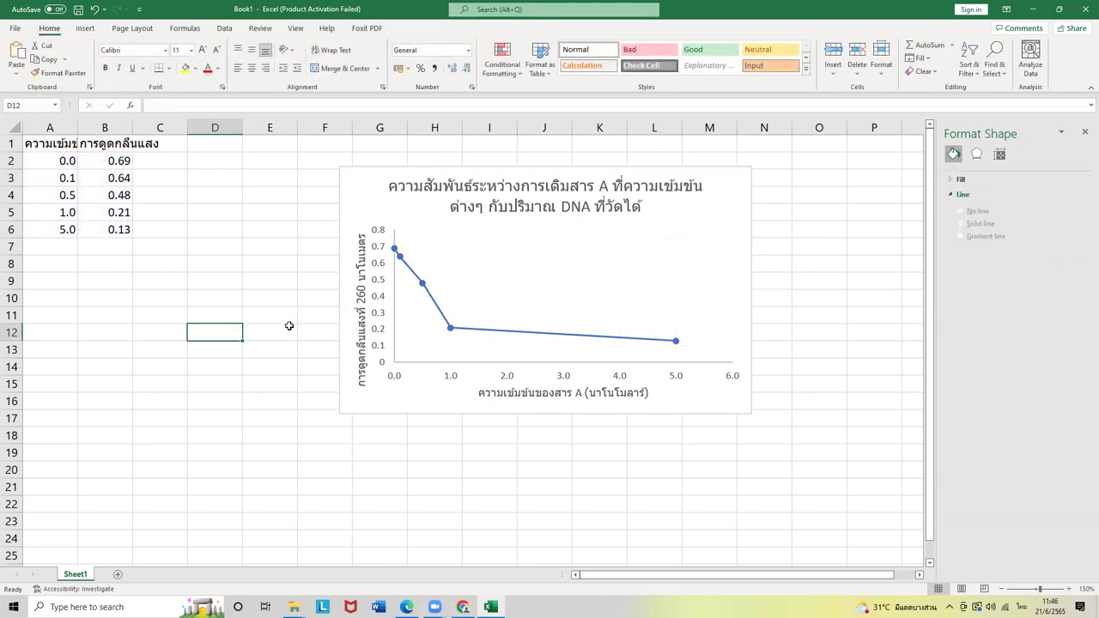
Step: Move the chart next to the data table, with its upper-left corner in cell D1, and deselect it
drag(358, 194, 204, 193)
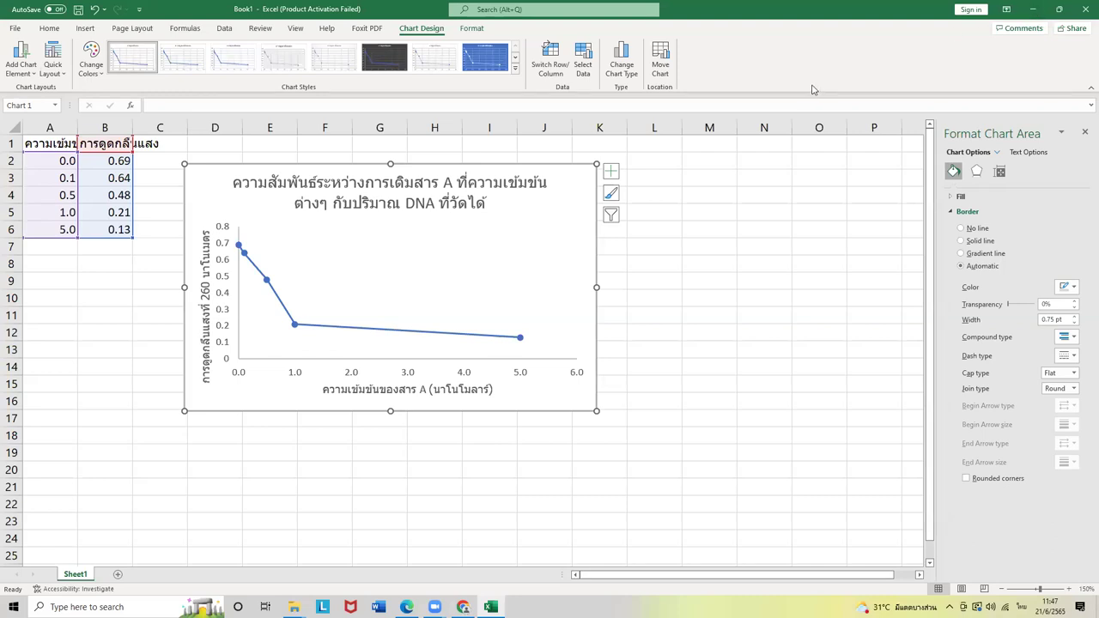
mouse_move(574, 182)
mouse_down()
mouse_move(580, 209)
mouse_move(580, 171)
mouse_up()
click(642, 196)
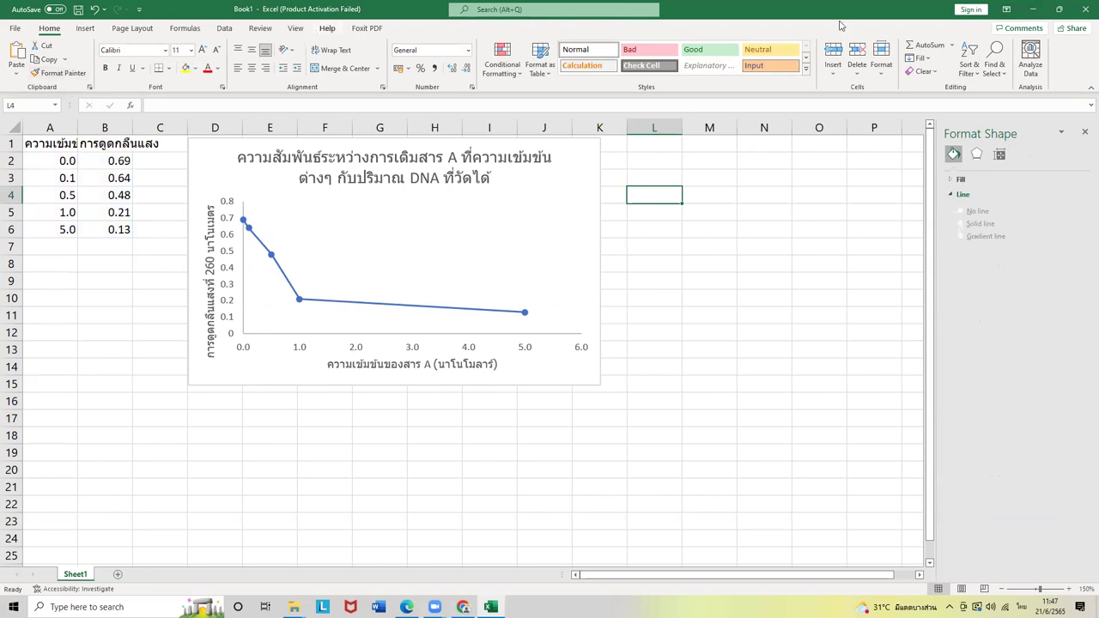
key(alt+shift)
key(alt+shift)
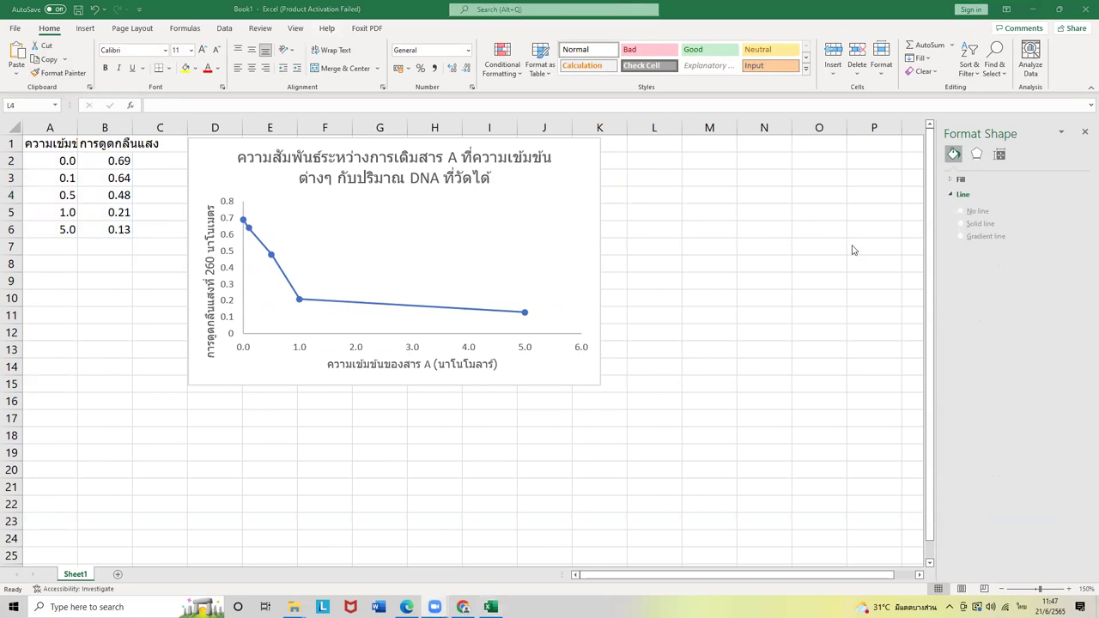